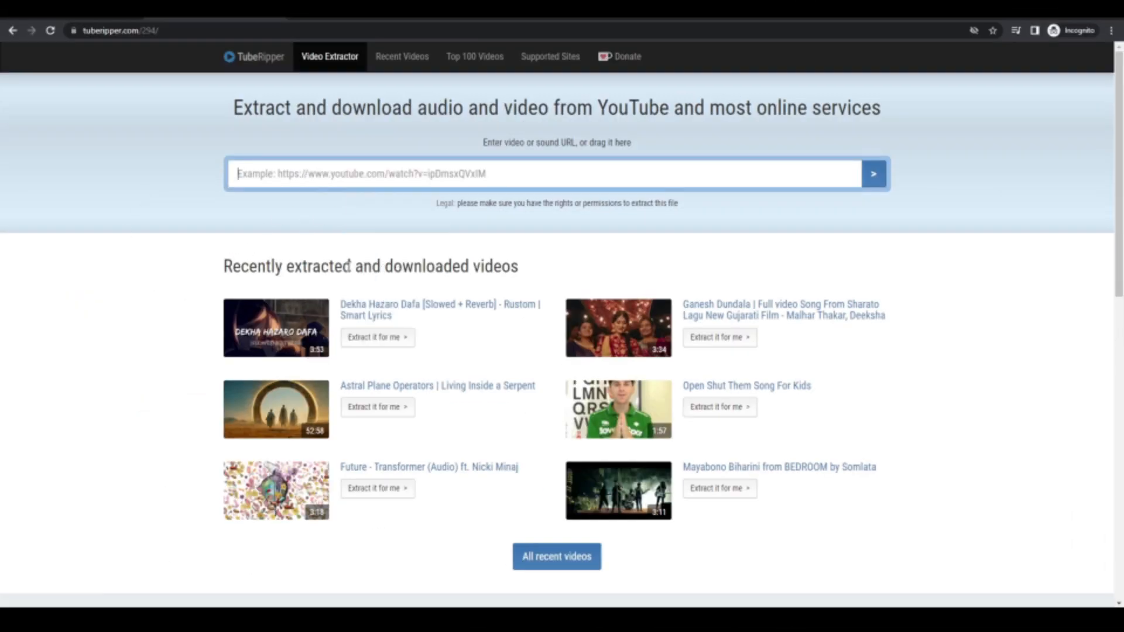
Step: Submit the source video's URL to TubeRipper for extraction
click(873, 175)
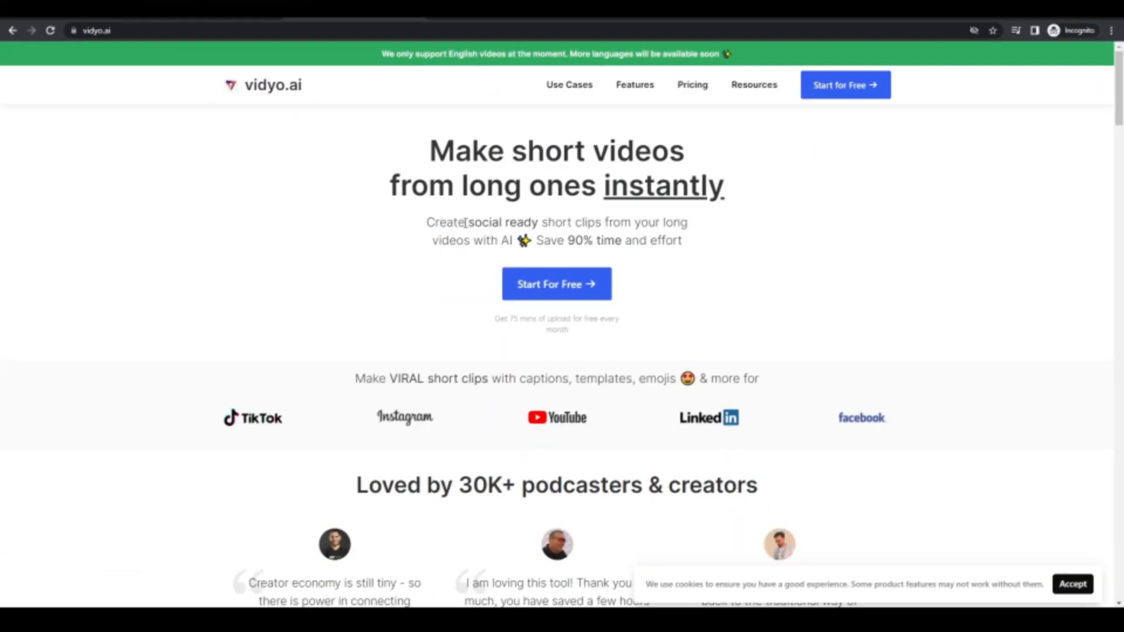
drag(466, 223, 630, 224)
click(616, 227)
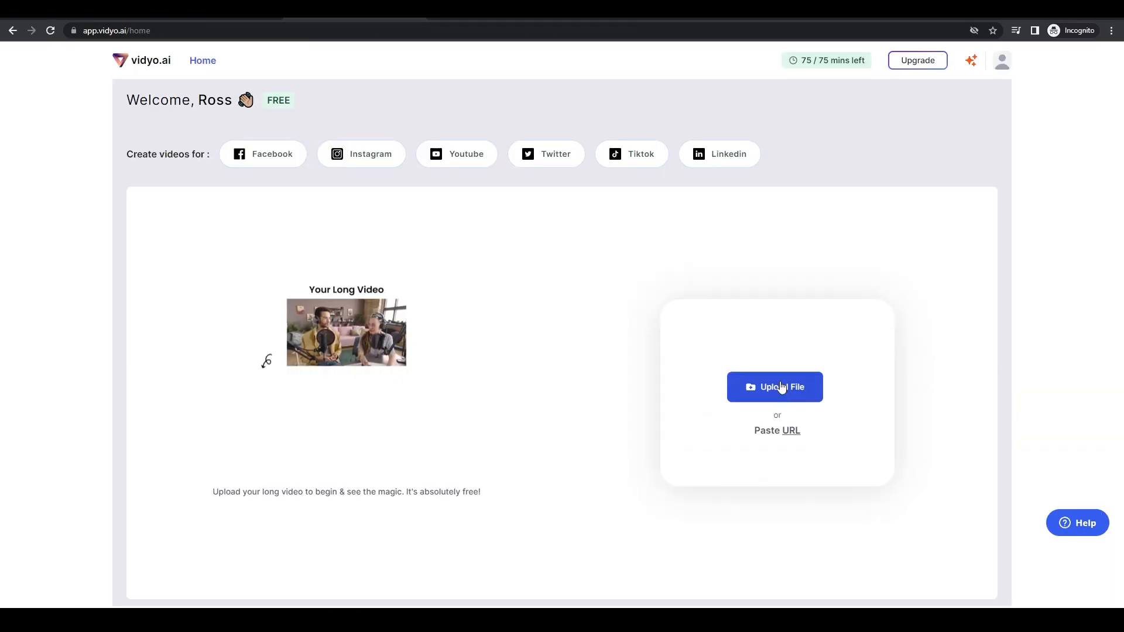
Step: Upload the long podcast video file to vidyo.ai and choose Portrait (9:16) as the output format
click(782, 387)
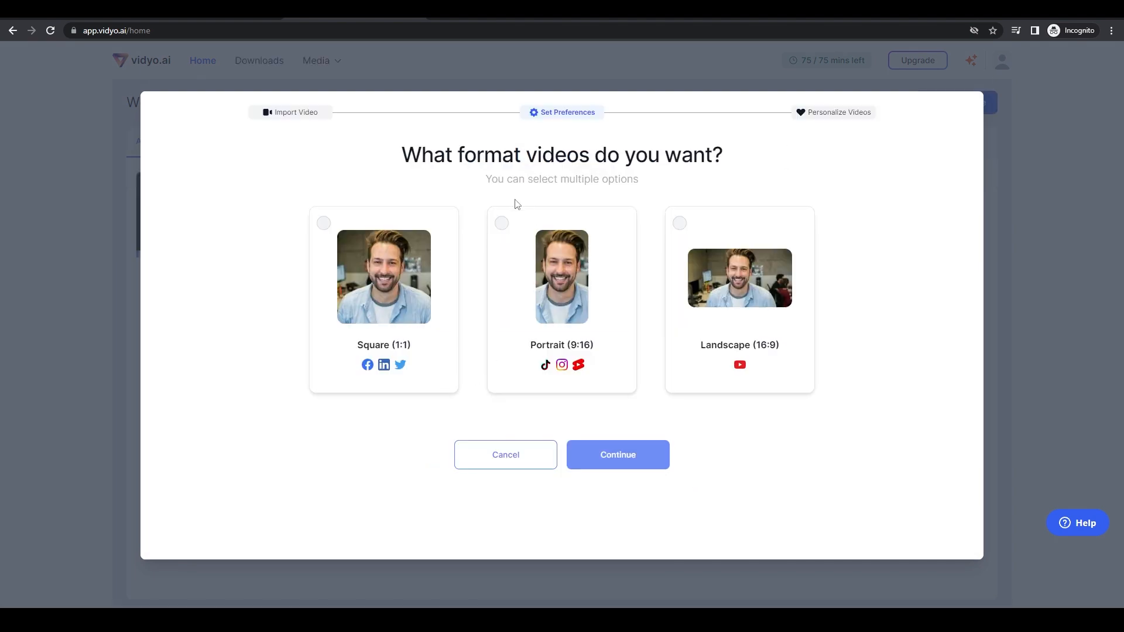
click(502, 224)
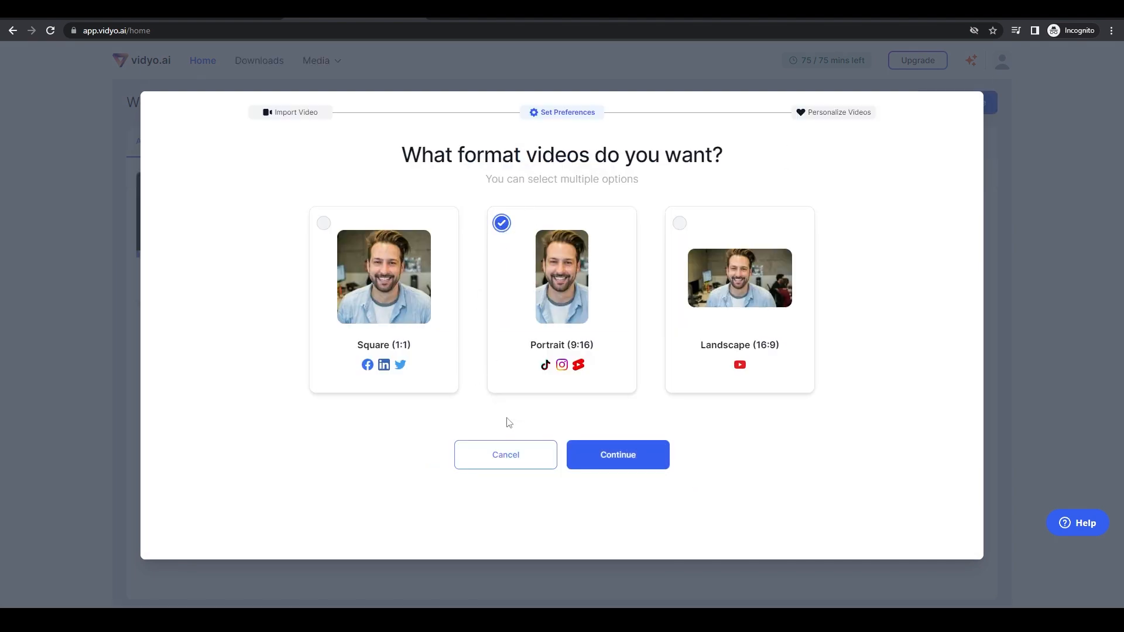
click(607, 463)
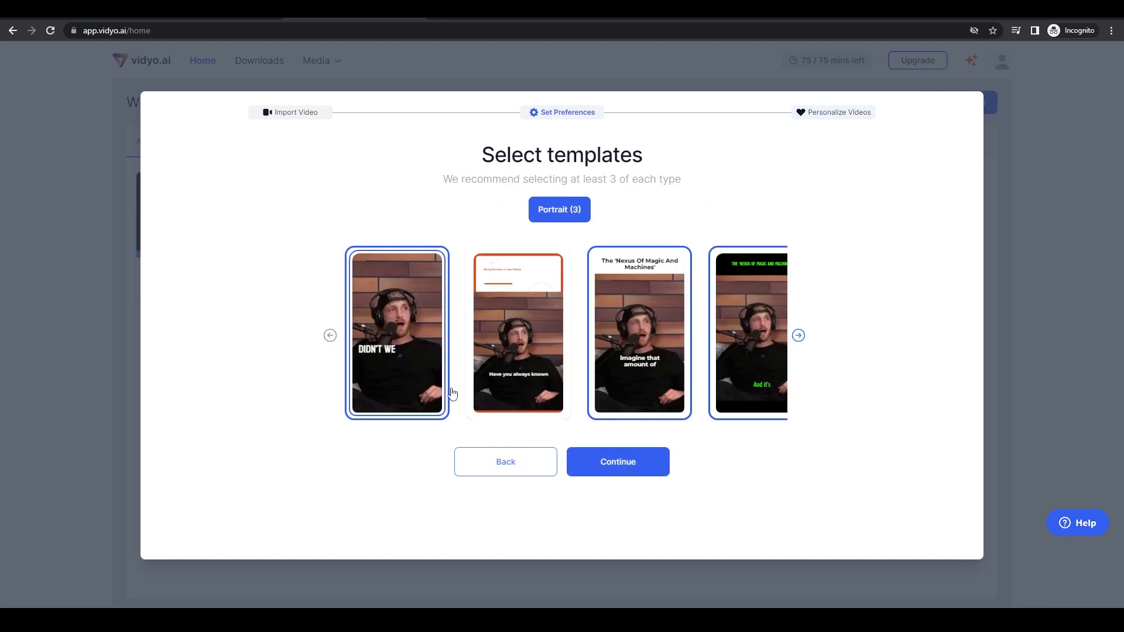
Step: Toggle the first and third portrait templates off and back on
click(656, 348)
click(439, 347)
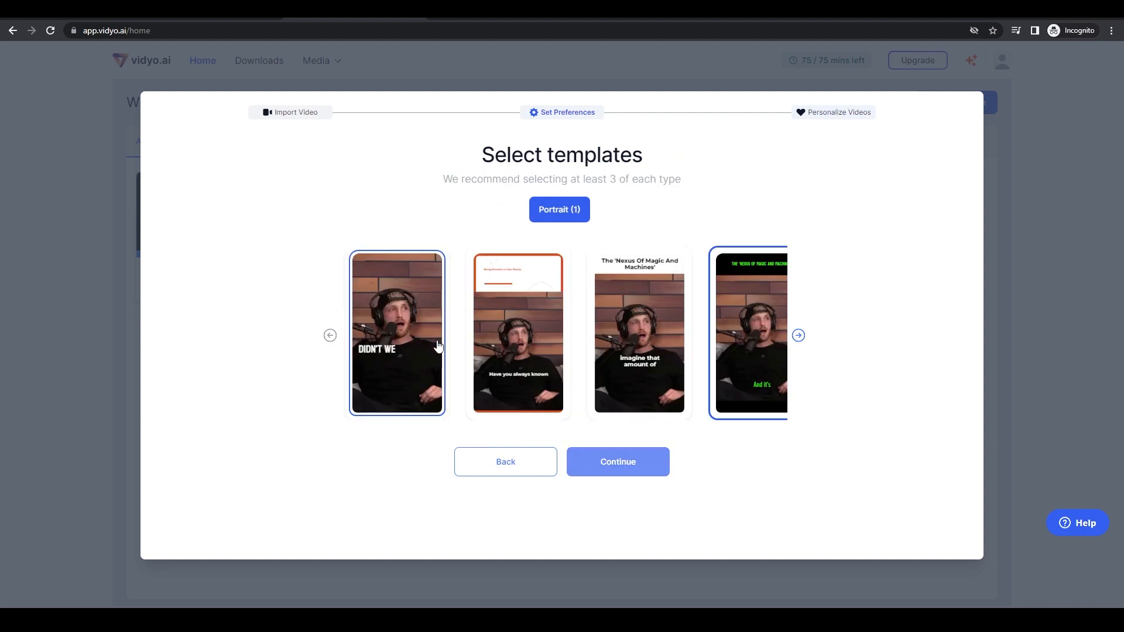
click(439, 347)
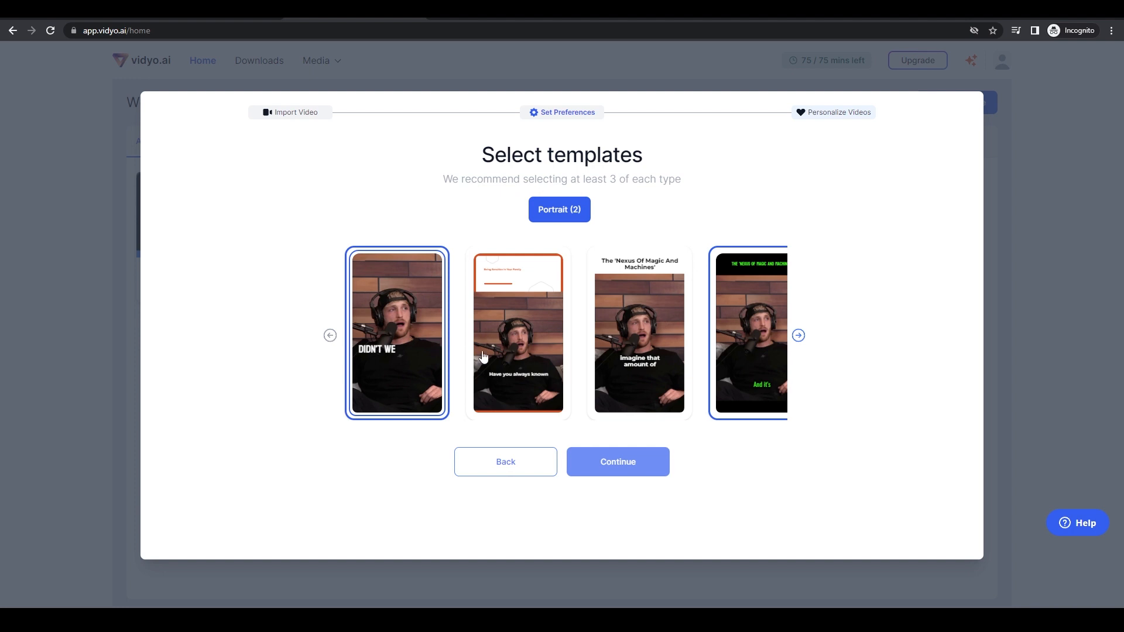
click(636, 366)
click(400, 346)
click(399, 344)
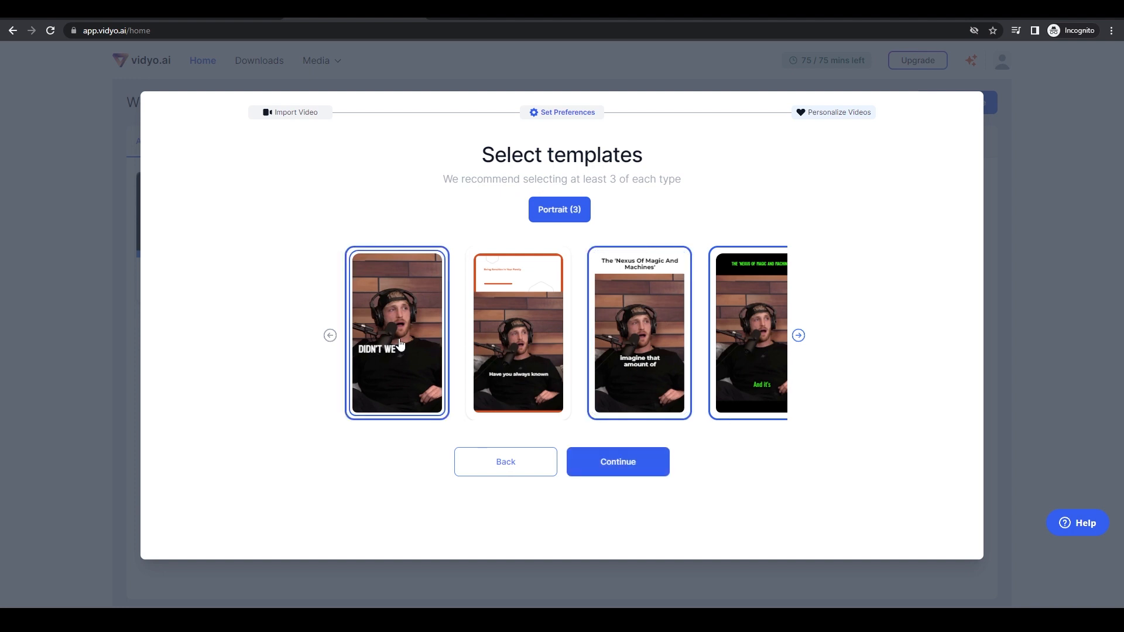
Step: Accept the selected portrait templates, set the YouTube and Instagram handles to PodcastGuru, and submit the video for processing
click(650, 466)
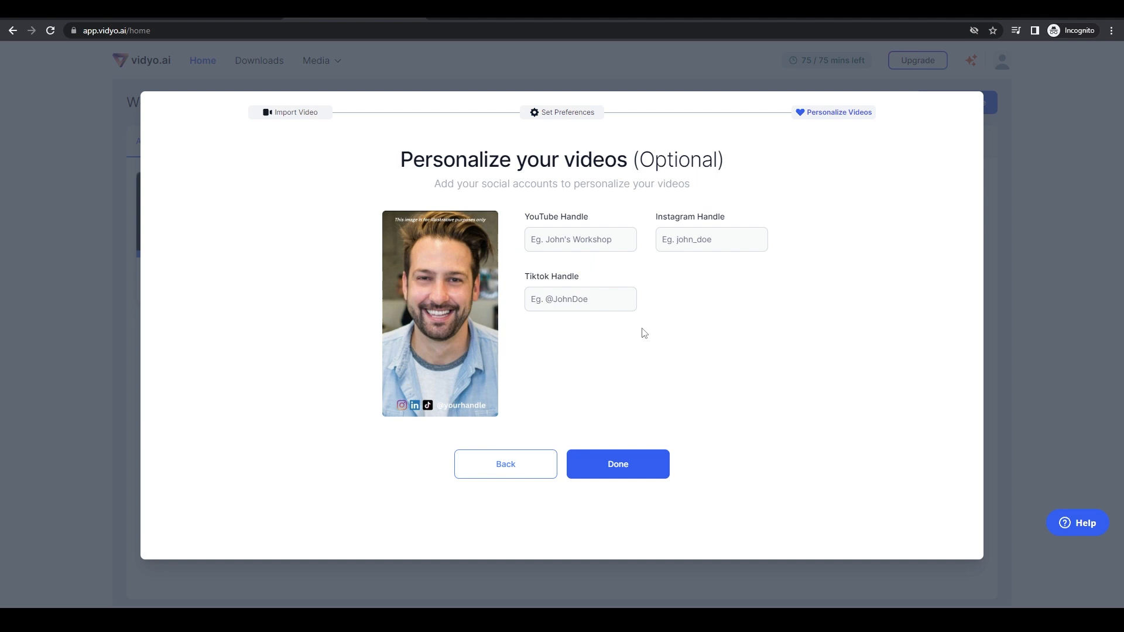
drag(448, 159, 595, 159)
click(598, 158)
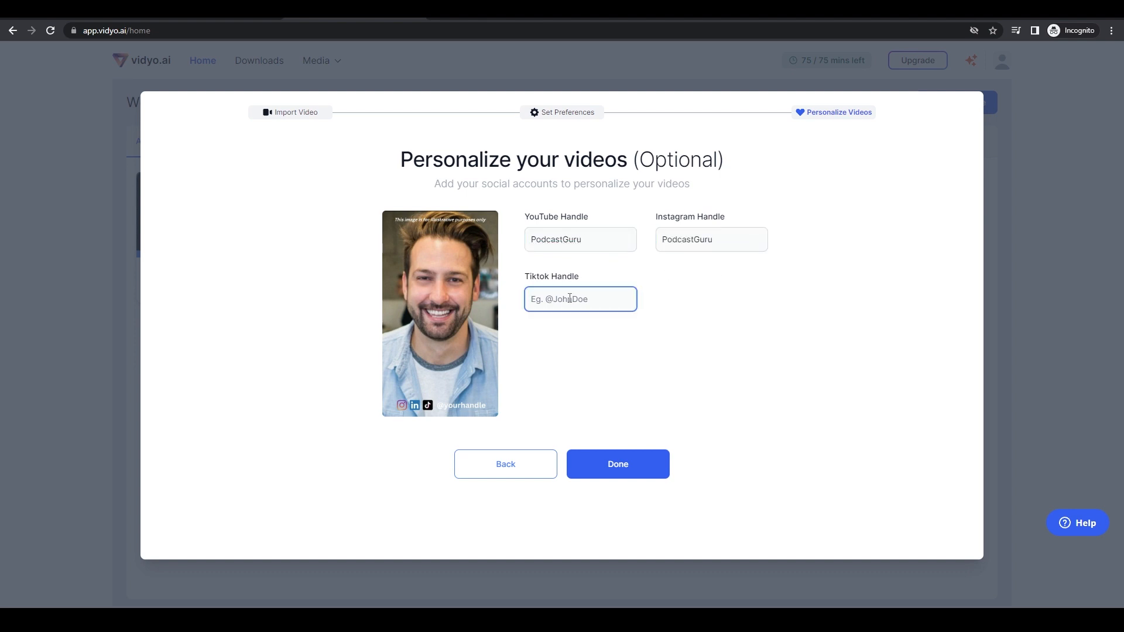
click(632, 463)
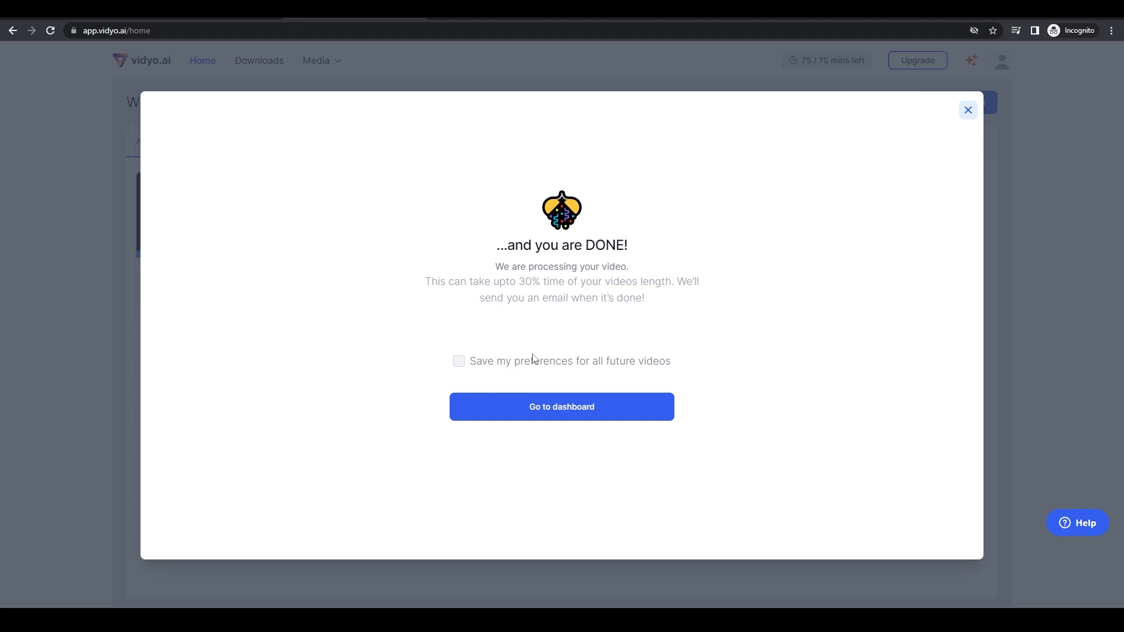
Step: Go to the dashboard, open the processed podcast video's clips for review, and dismiss the generation summary
click(555, 412)
mouse_move(161, 291)
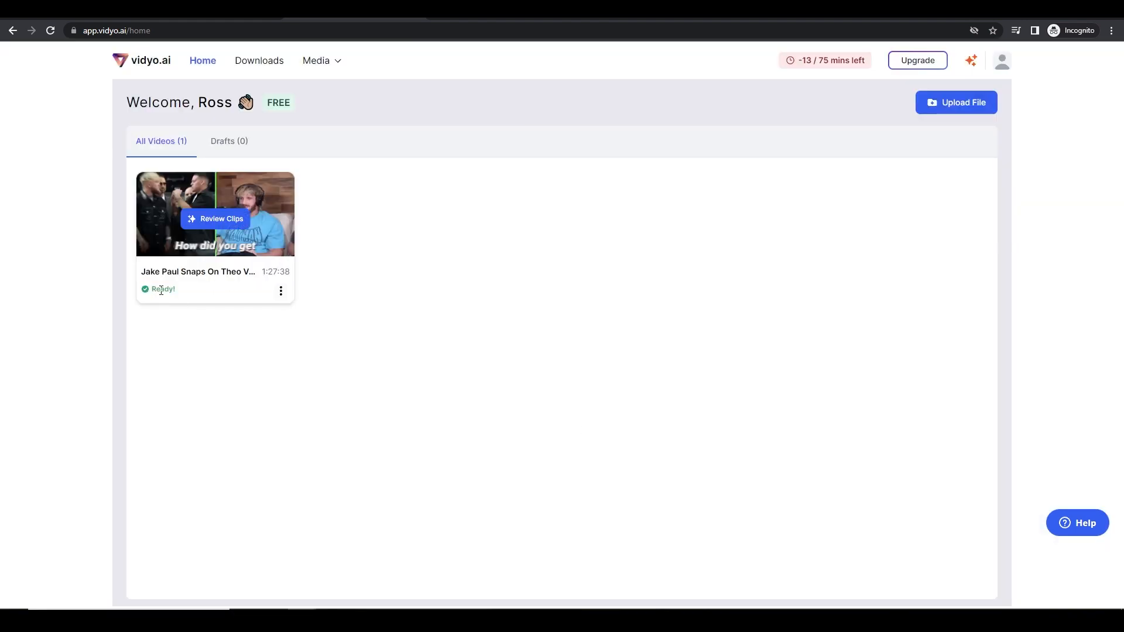
click(214, 222)
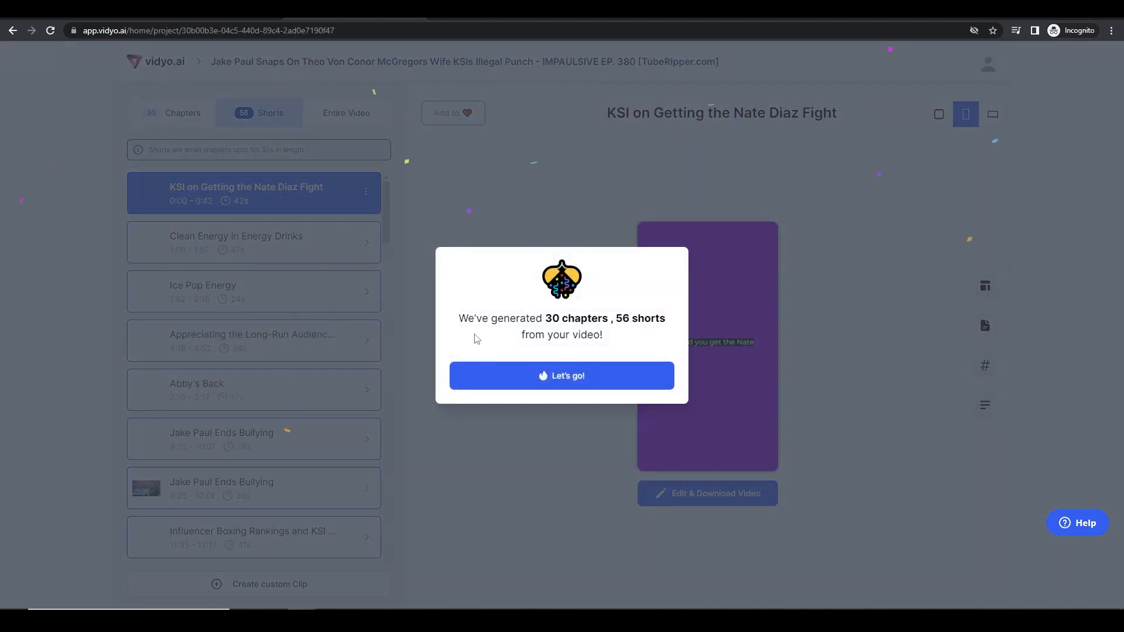
drag(619, 317, 646, 316)
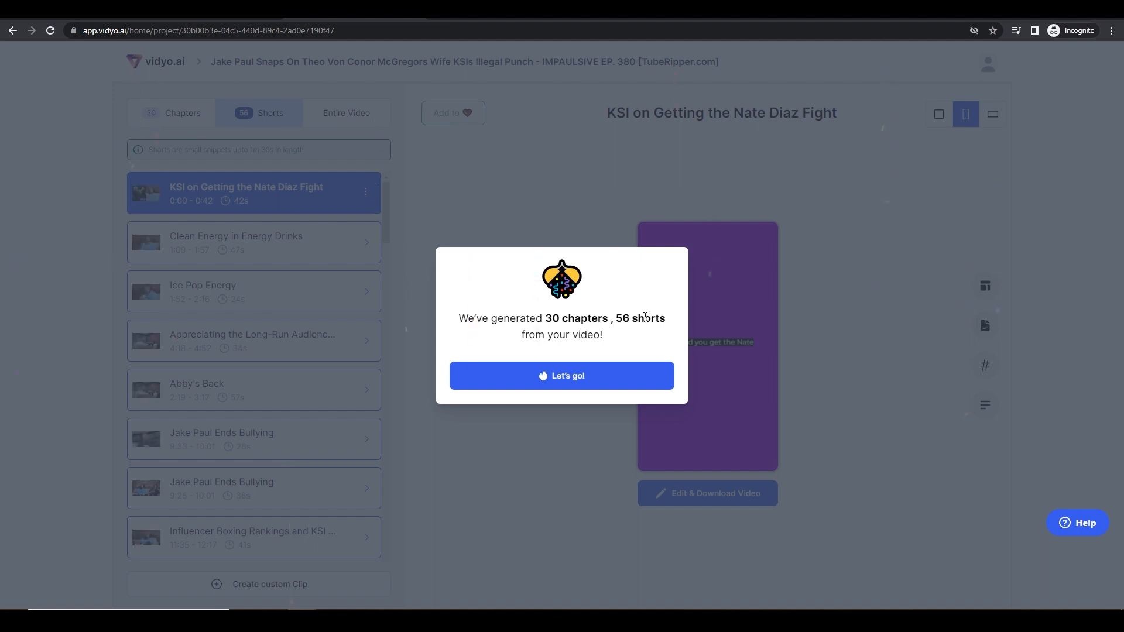
click(623, 317)
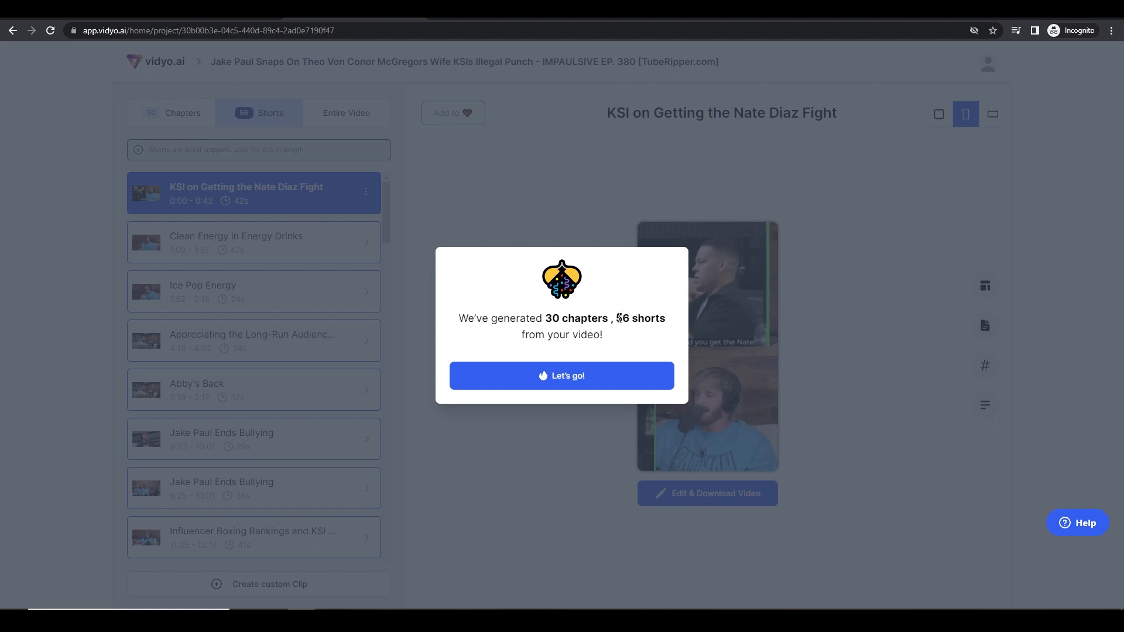
click(562, 375)
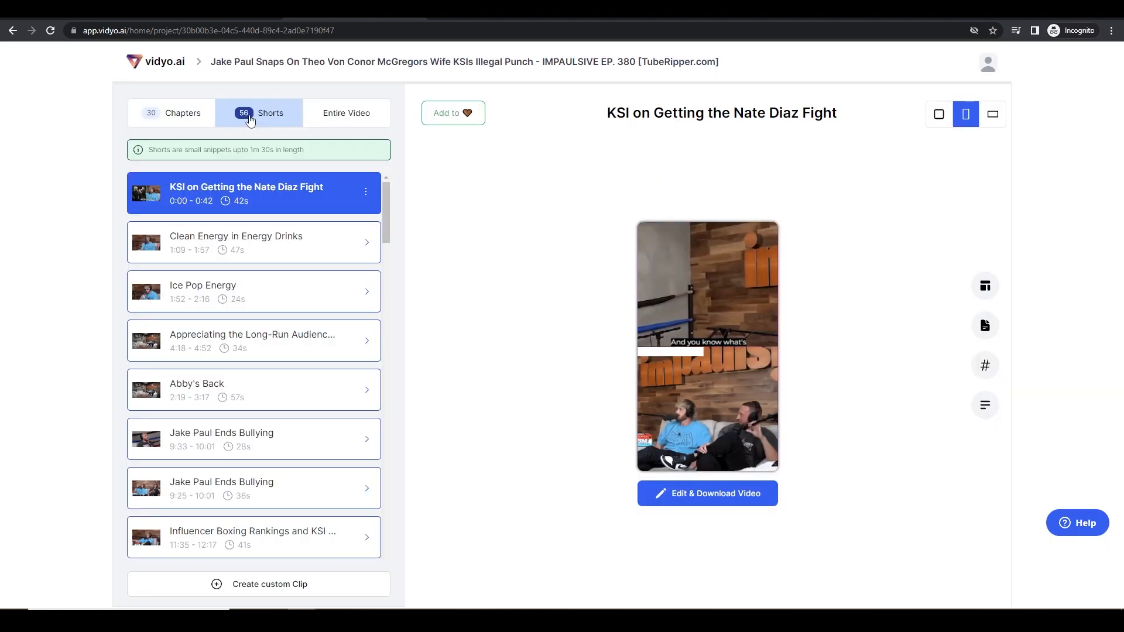
Step: Browse and preview several generated shorts, including "Nate vs Tommy Flanagan" and "KSI's Boxing Record"
scroll(296, 386, down, 5)
scroll(296, 391, down, 1)
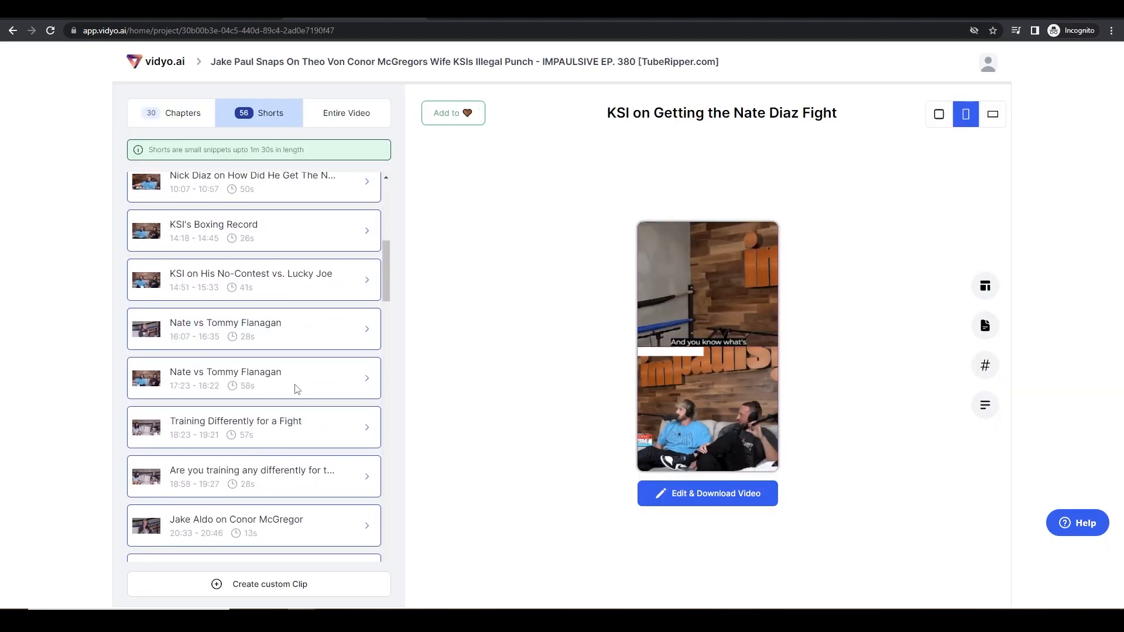
click(293, 374)
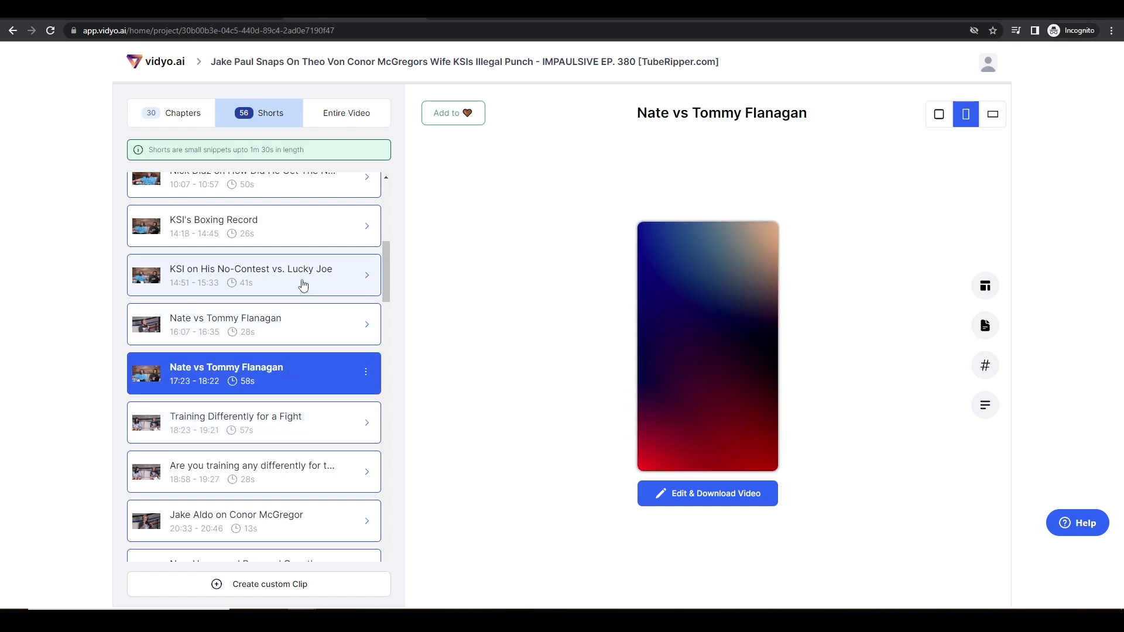
click(275, 234)
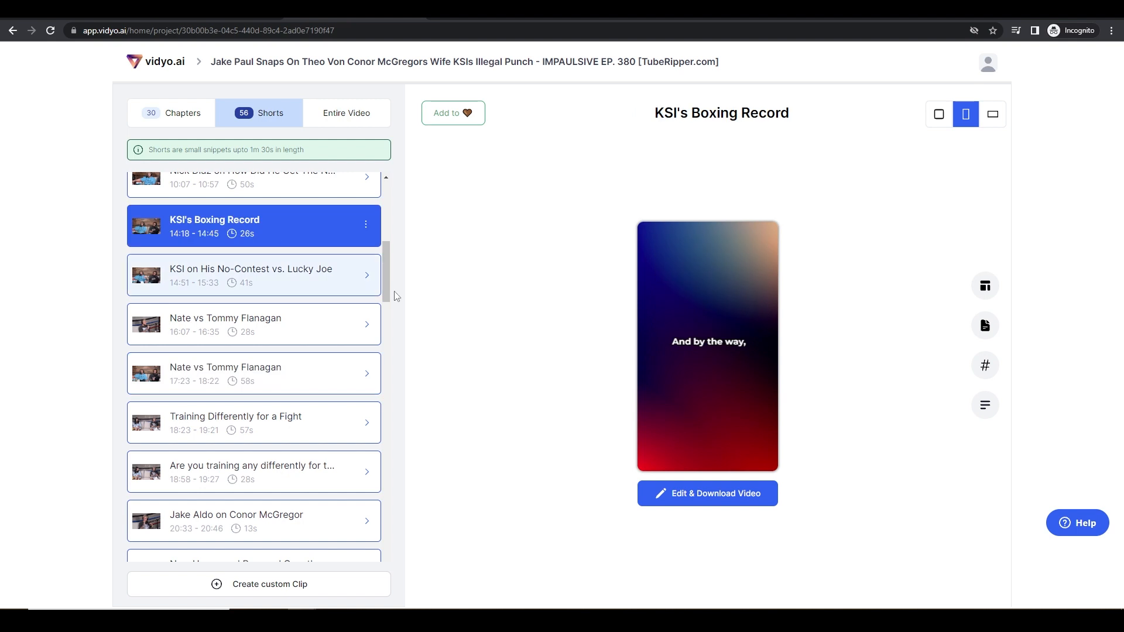
click(705, 347)
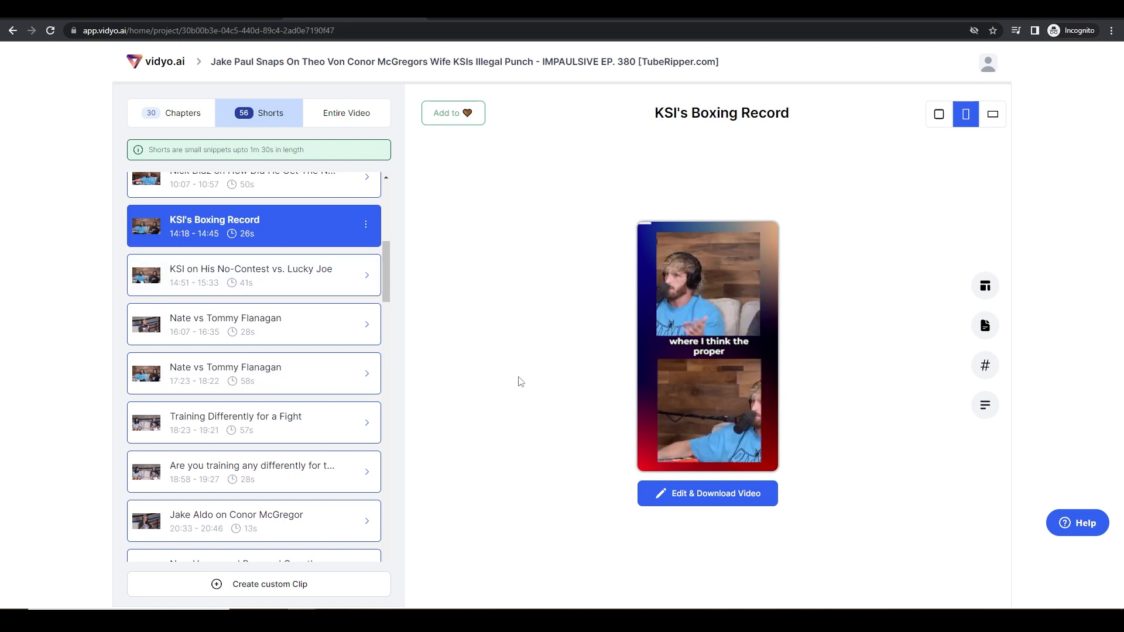
drag(385, 272, 379, 151)
click(299, 248)
click(704, 351)
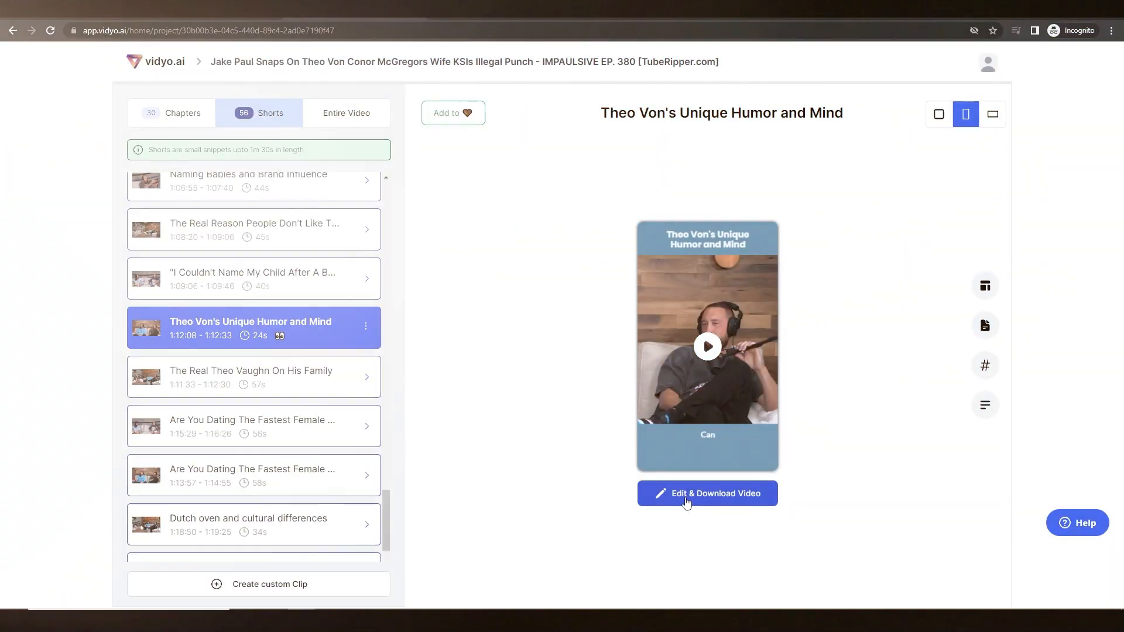
Step: Open the short "Theo Von's Unique Humor and Mind" for editing and apply the title-free full-frame template with yellow-highlighted subtitles
click(685, 500)
drag(414, 438, 442, 229)
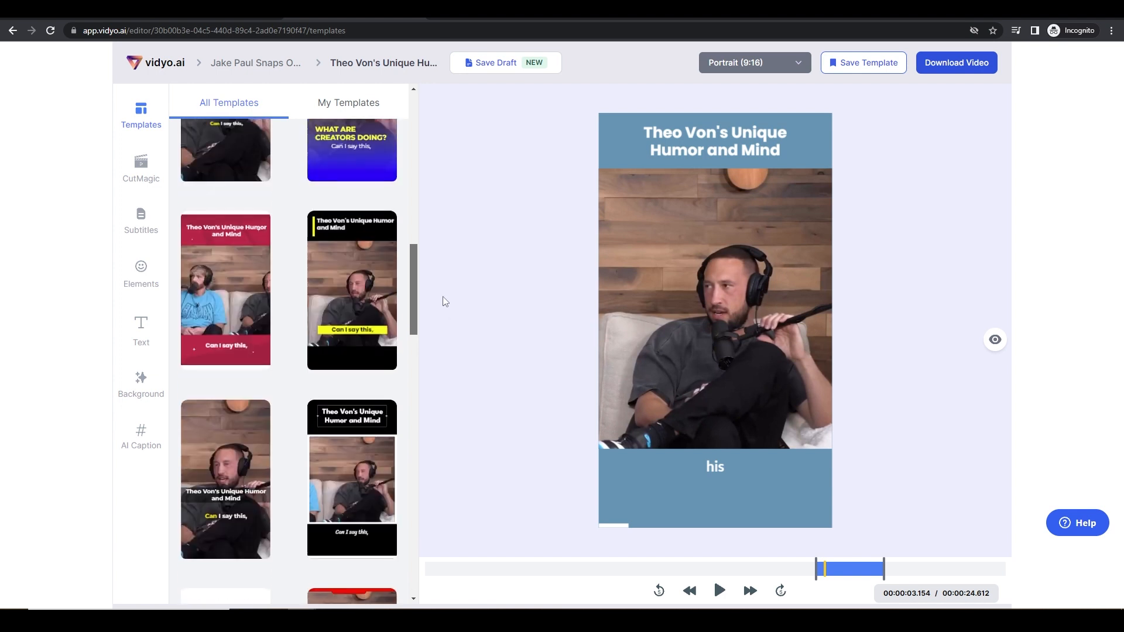
scroll(250, 293, down, 2)
click(236, 335)
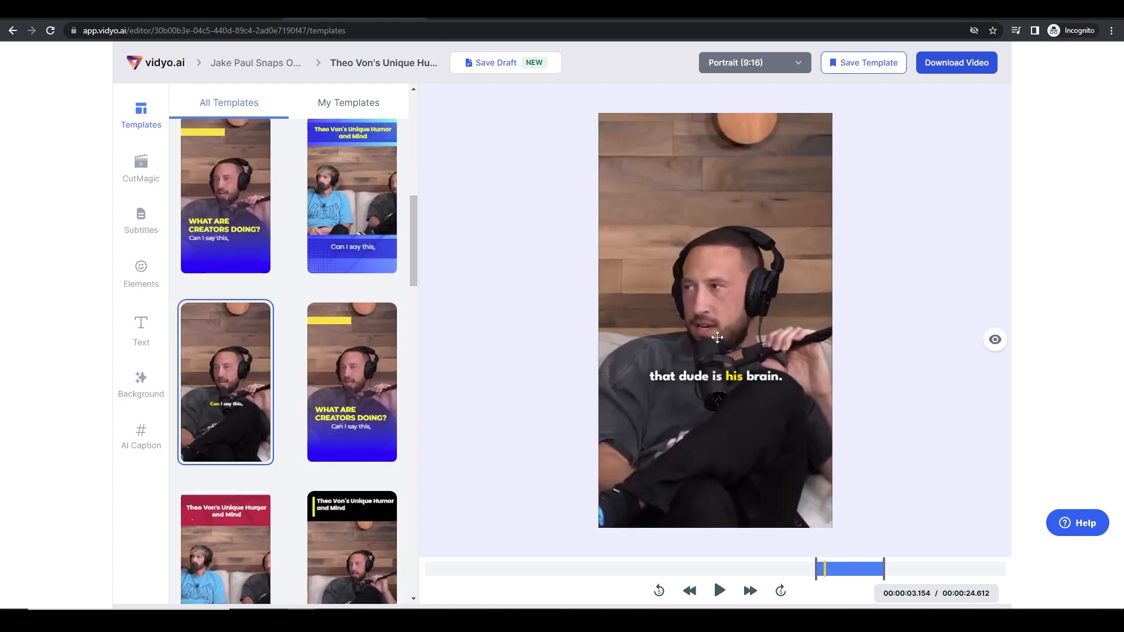
Step: Play the clip and overlay the YouTube Shorts interface on the preview
click(720, 591)
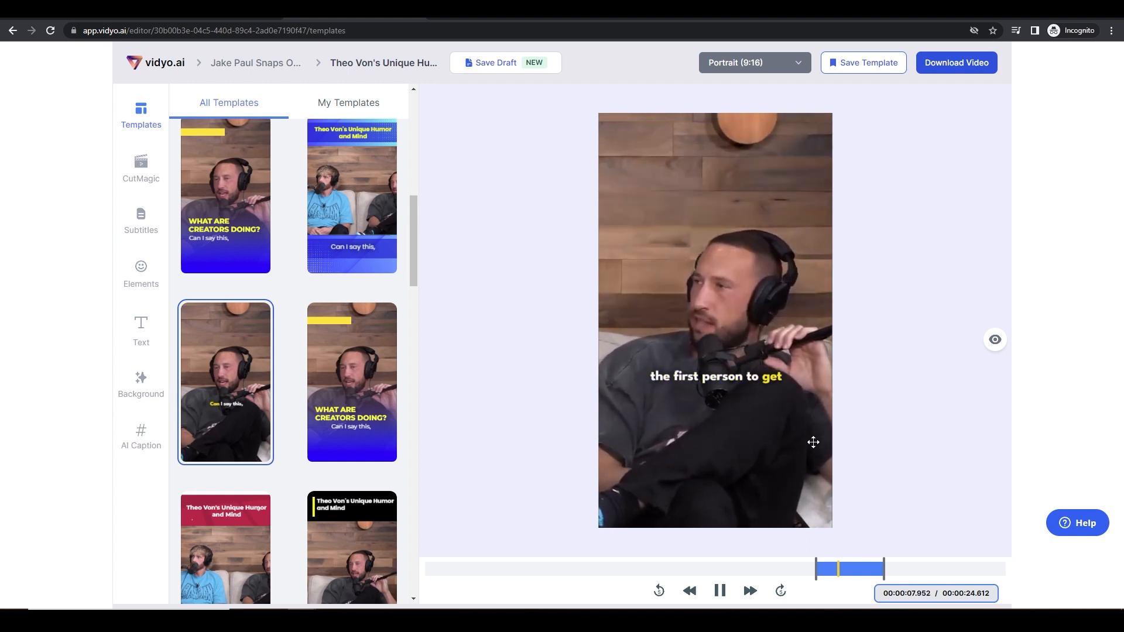
click(996, 340)
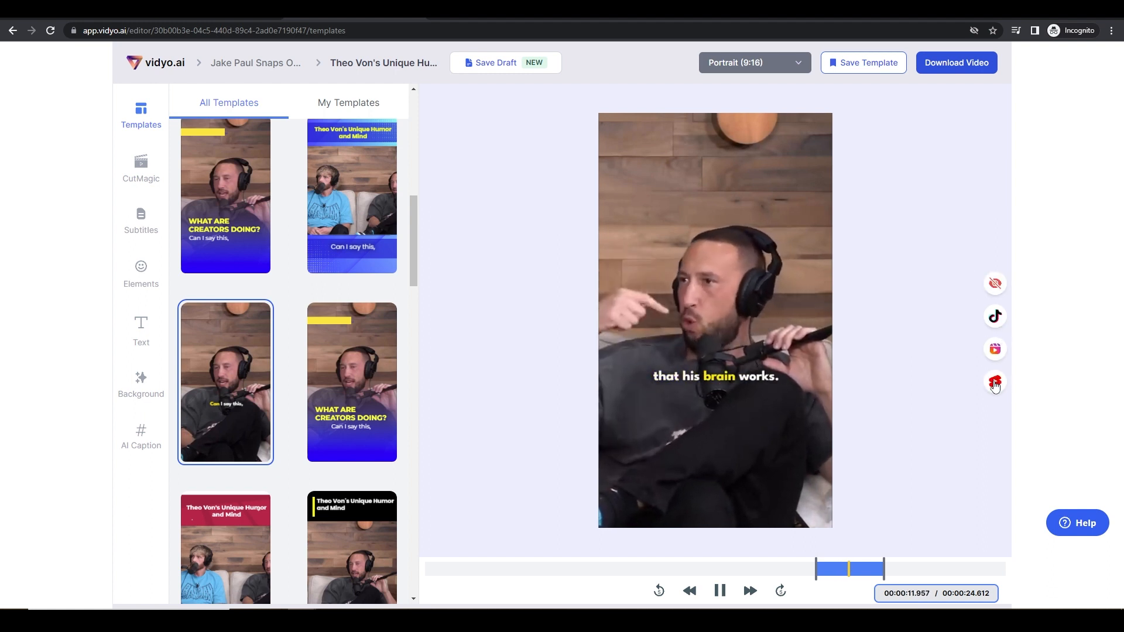
click(995, 382)
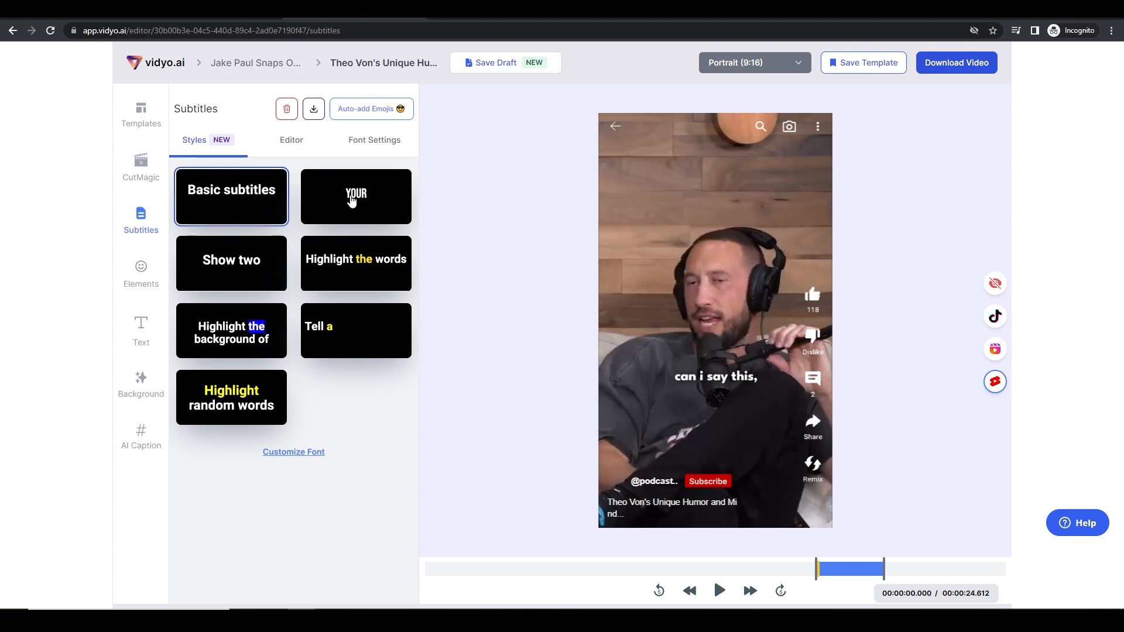
Step: Try several subtitle styles, apply "Highlight the words", and choose yellow as its effect color
click(235, 264)
click(244, 316)
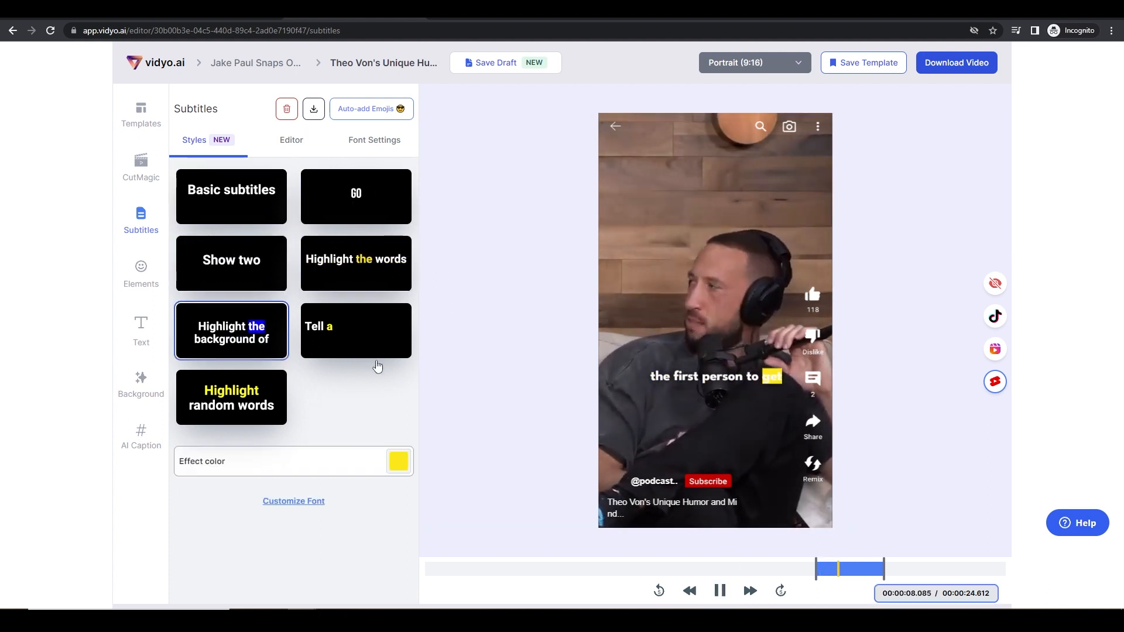
click(406, 354)
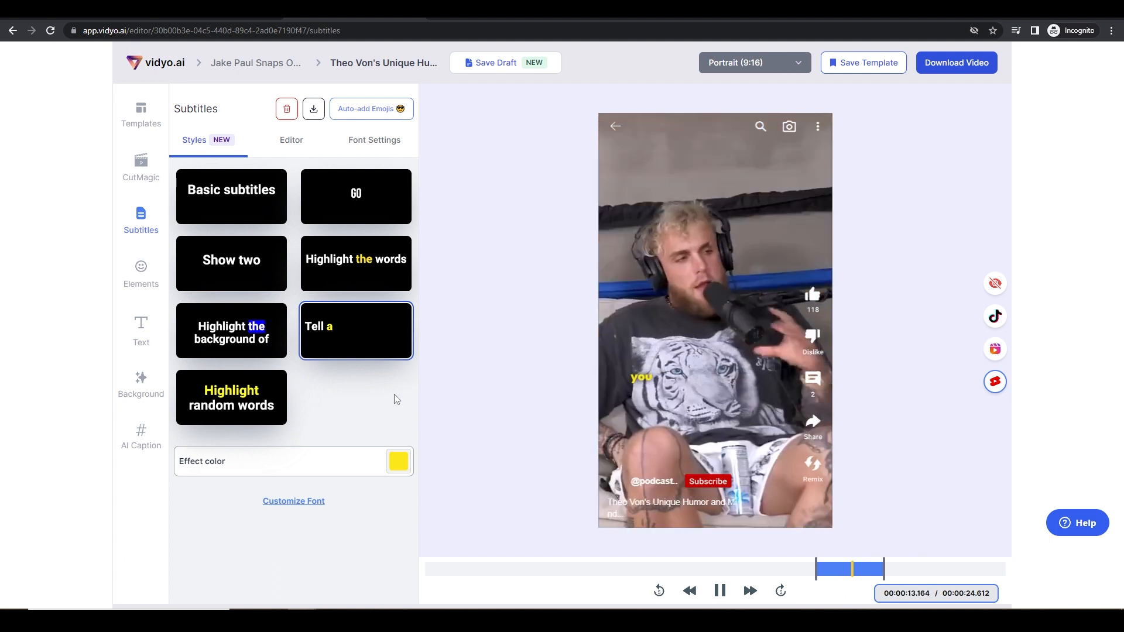
click(246, 398)
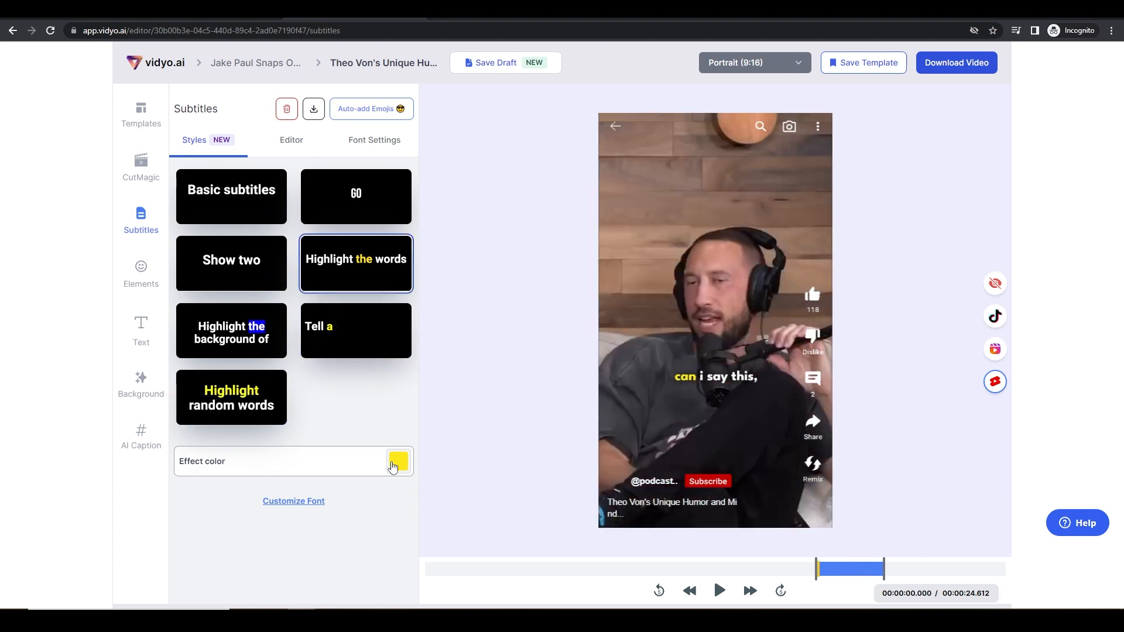
click(398, 462)
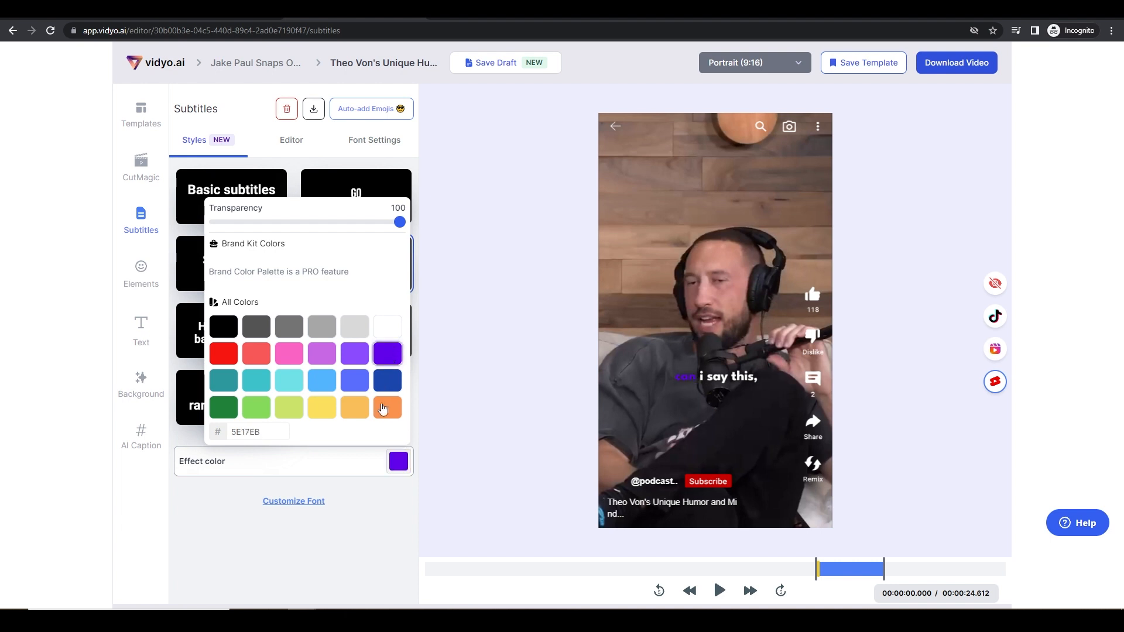
Step: Set the subtitle font to Oswald at size 30
click(293, 503)
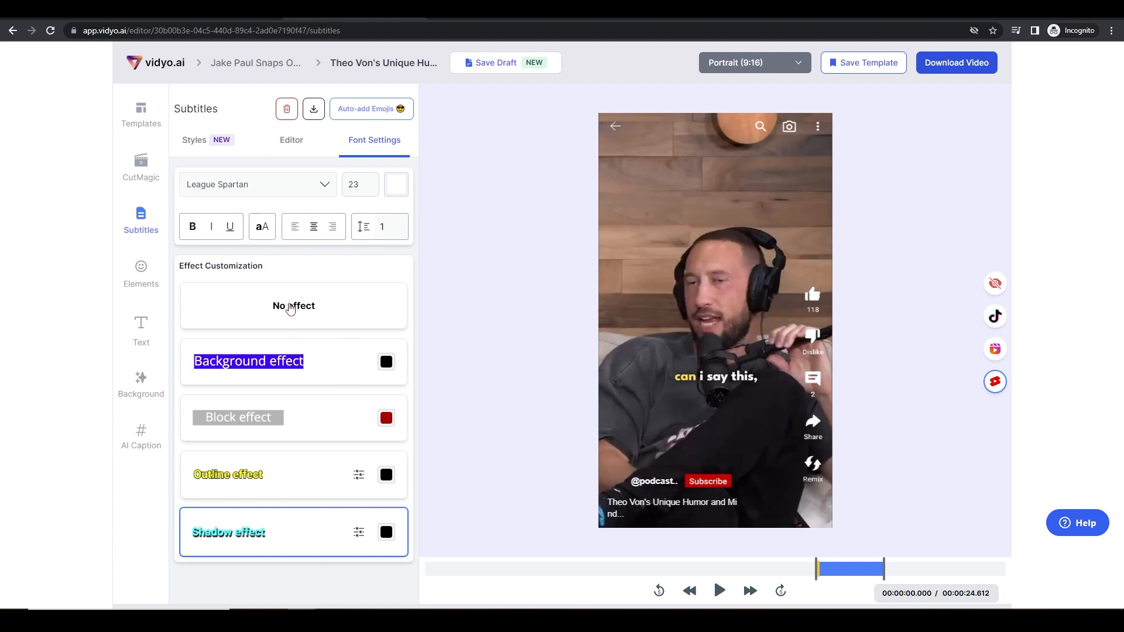
click(309, 185)
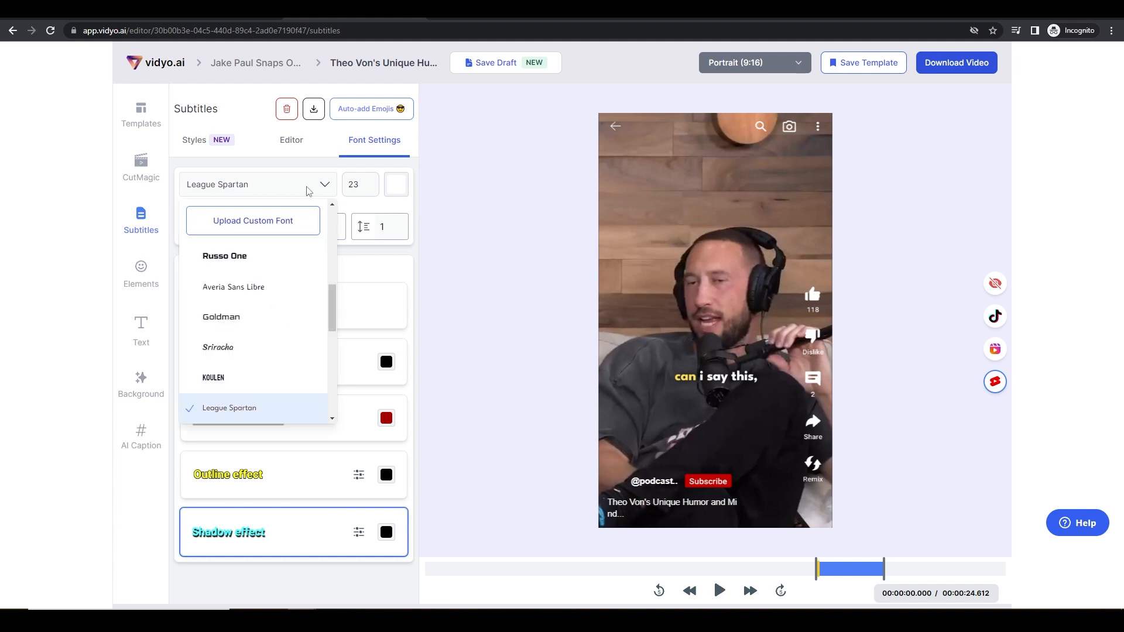
click(275, 255)
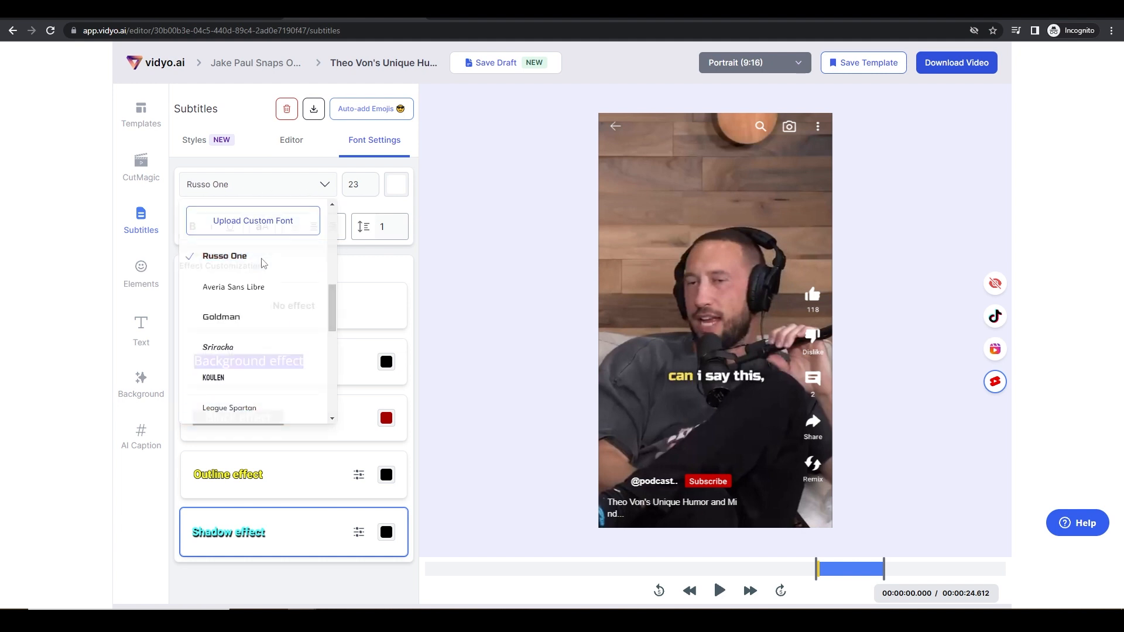
click(324, 195)
click(293, 366)
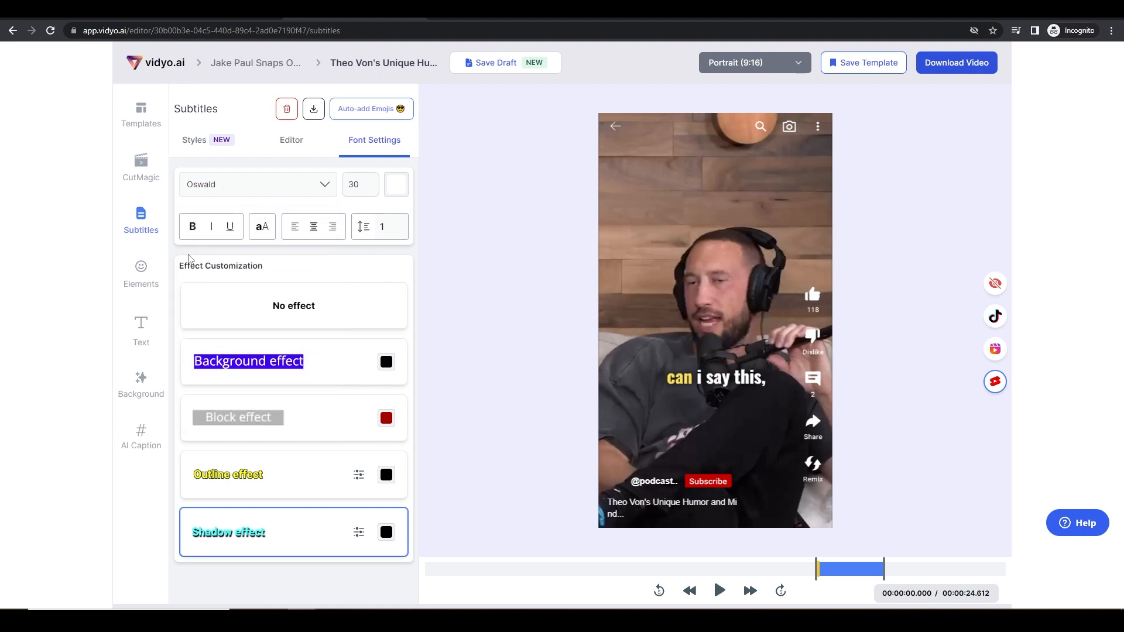
Step: Auto-add emojis to the subtitles, look through the subtitle editor and styles, and play the clip
click(284, 147)
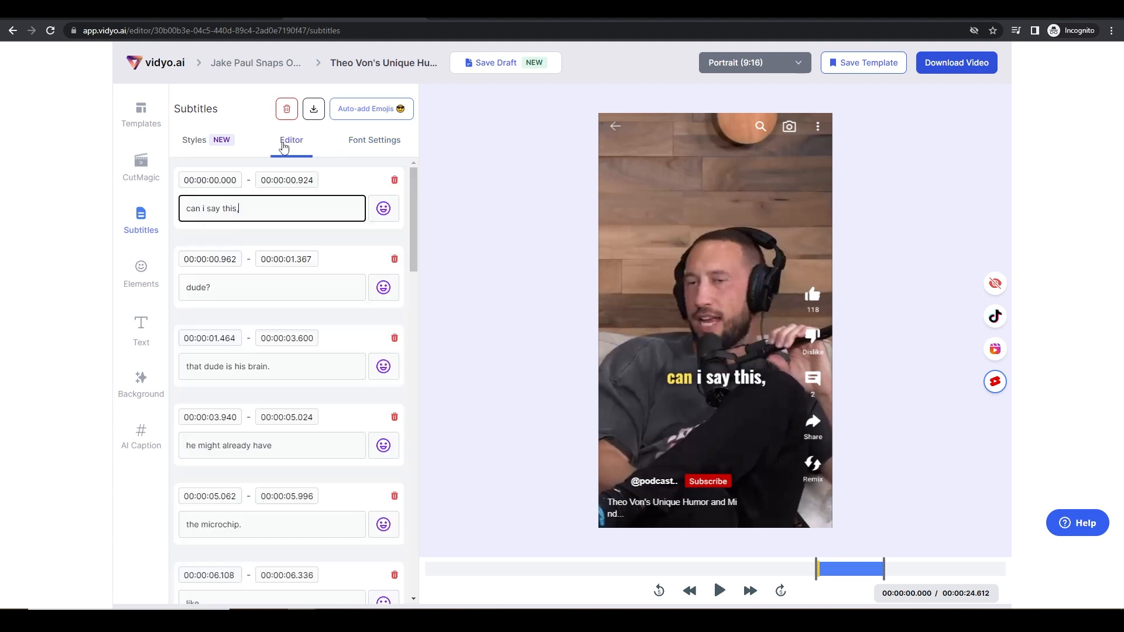
click(365, 128)
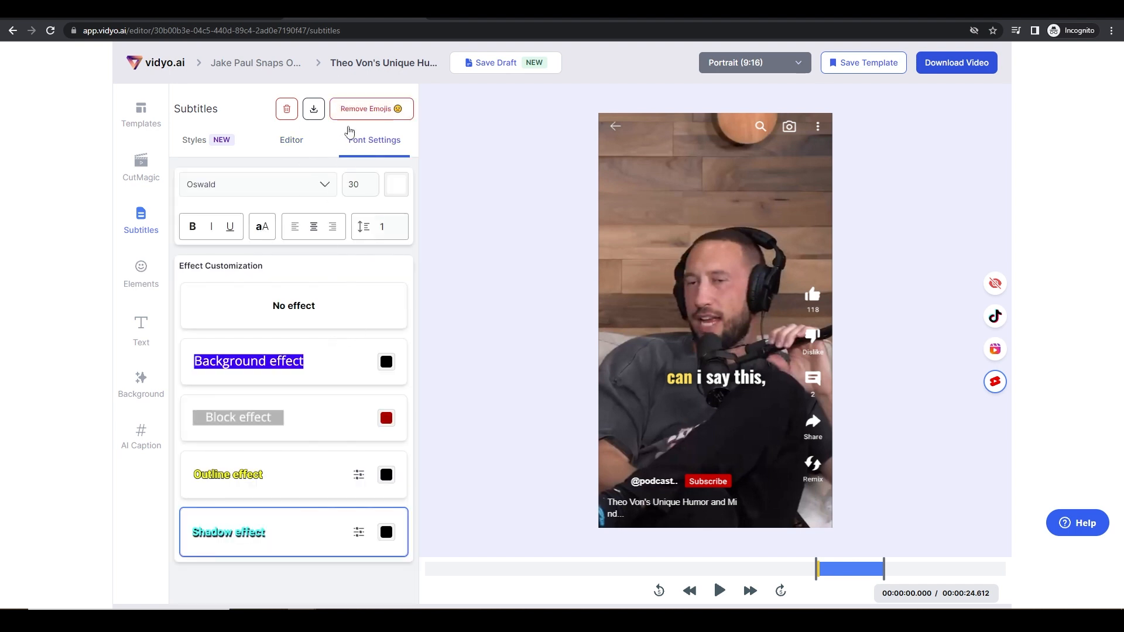
click(223, 146)
click(720, 591)
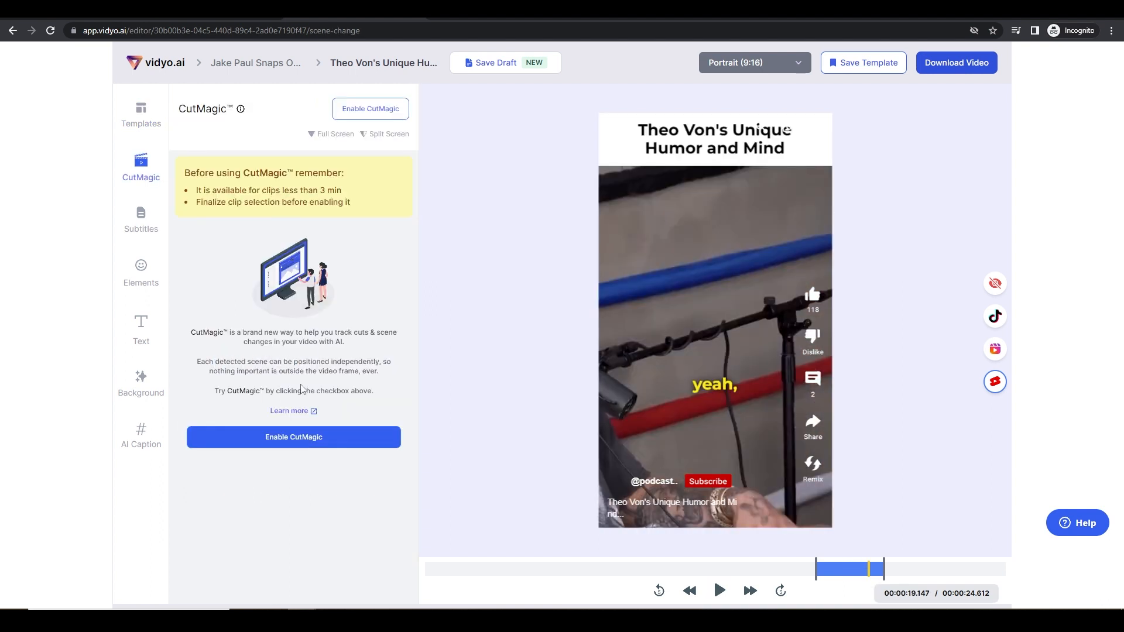
Step: Enable CutMagic scene detection for the selected clip and play it to check the reframed scenes
click(294, 437)
click(720, 591)
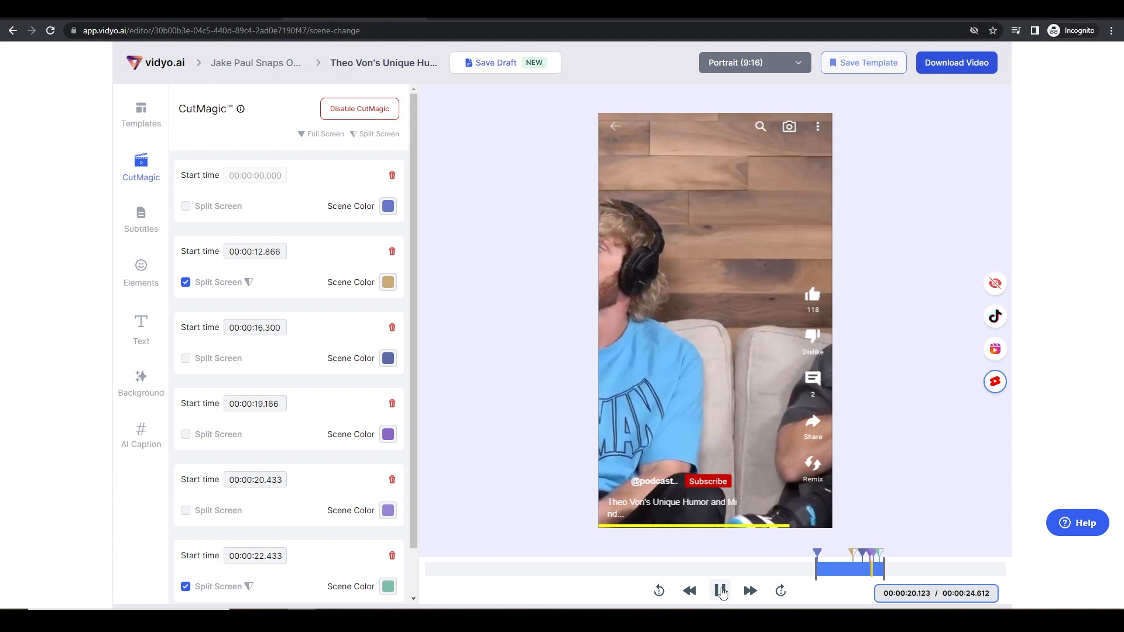
Step: Look through the text, video element and subtitle style options, and play the clip further
click(140, 327)
click(146, 284)
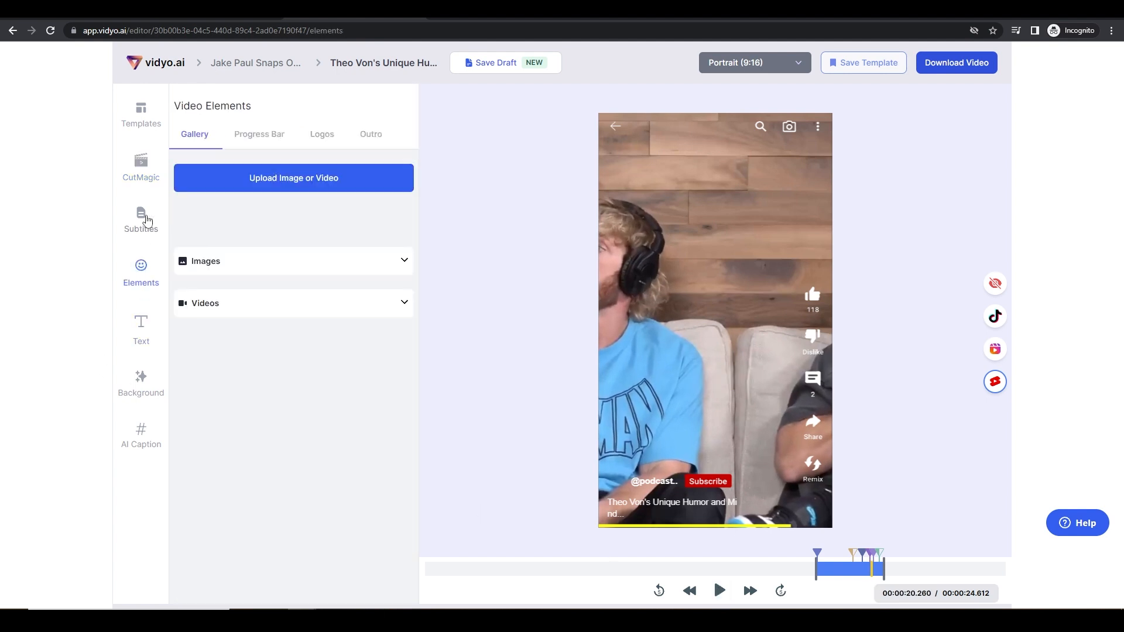
click(145, 214)
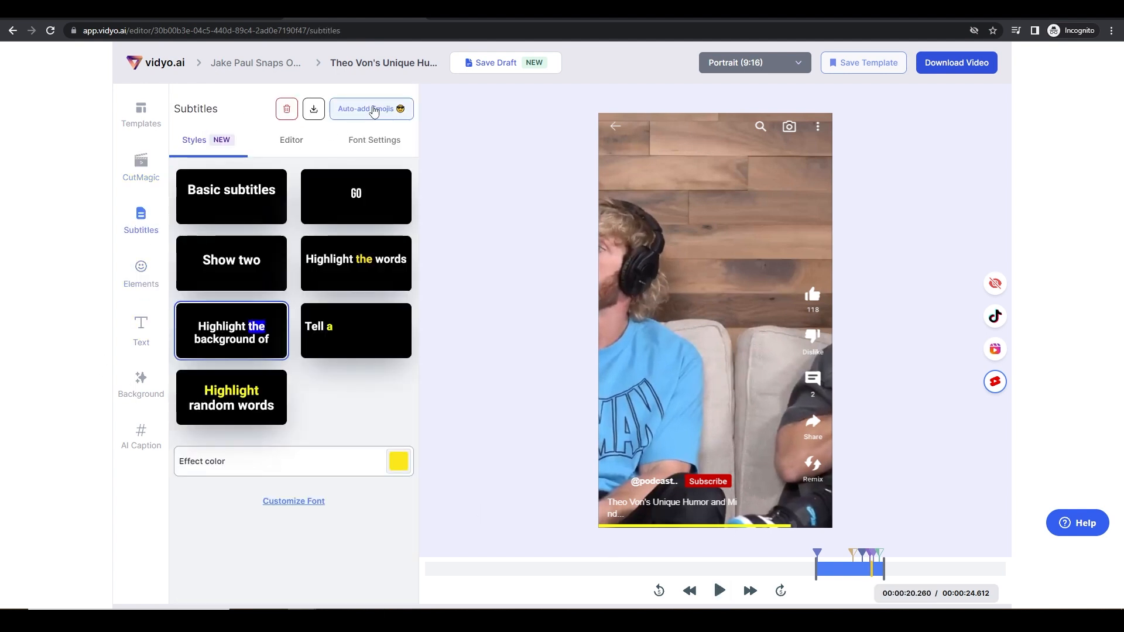
click(721, 592)
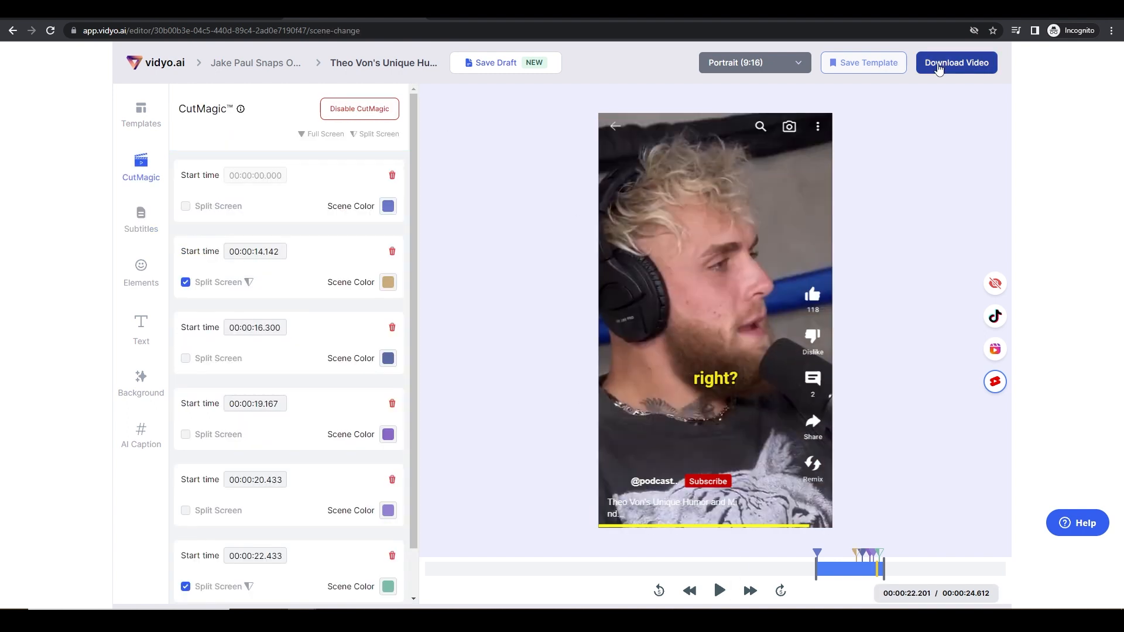
Step: Export the finished short for download at 720p
click(939, 64)
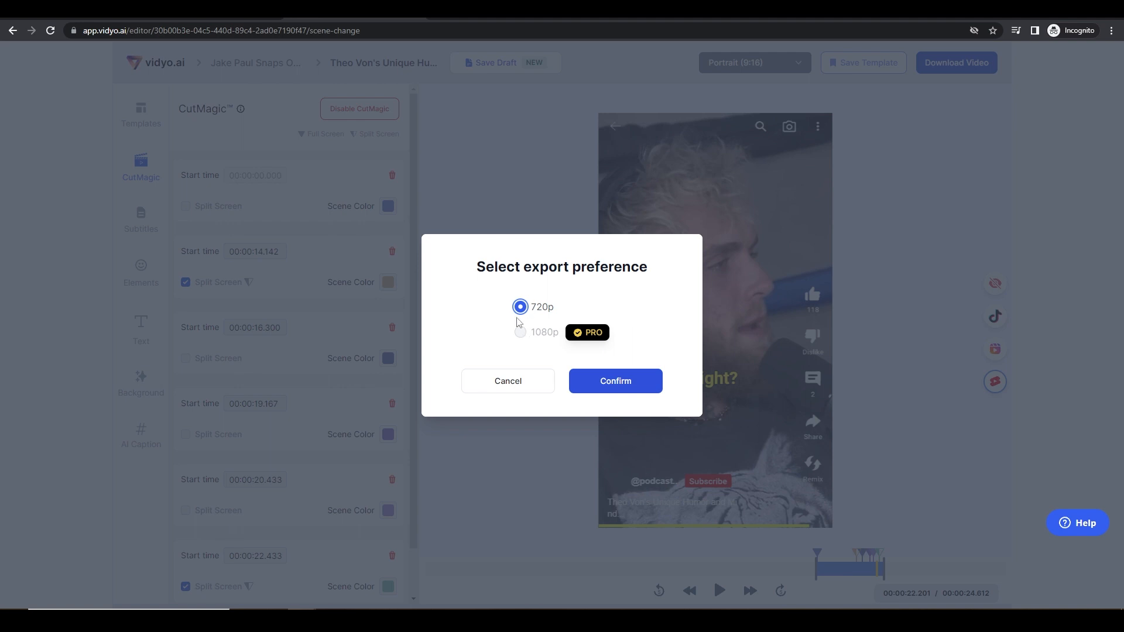
click(618, 382)
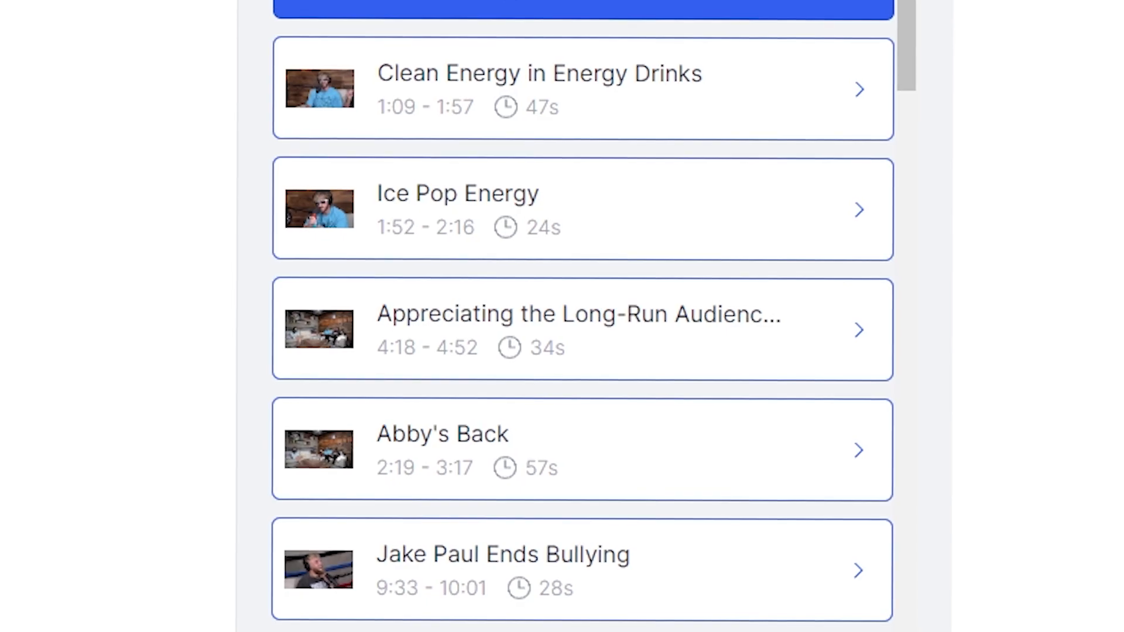
scroll(674, 450, down, 4)
scroll(673, 449, down, 5)
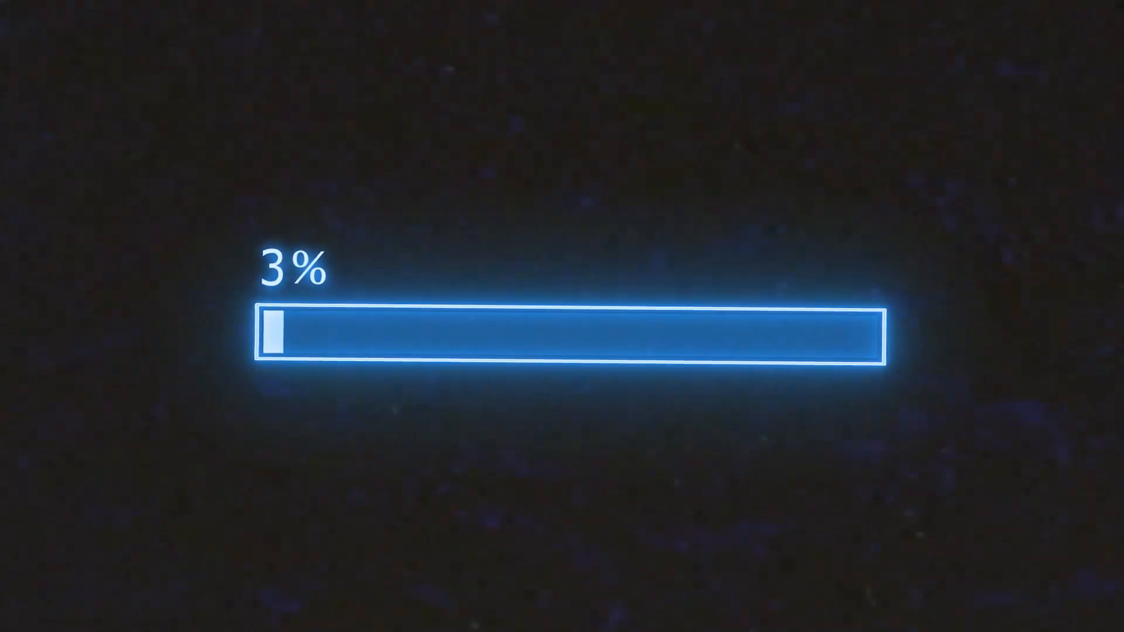